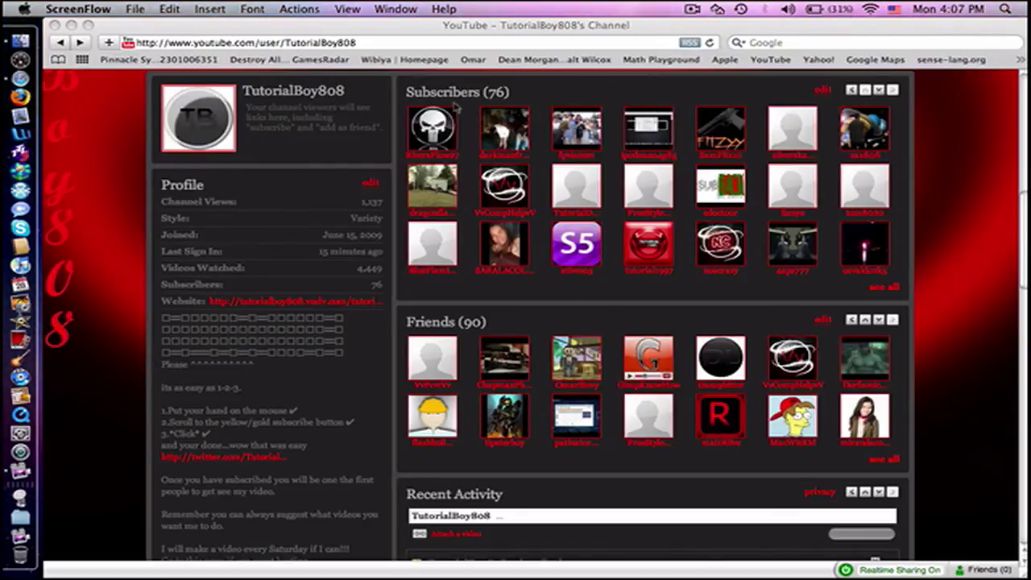
- Bring the TutorialBoy808 channel to front and highlight then clear the 'Subscribers (76)' heading
click(398, 117)
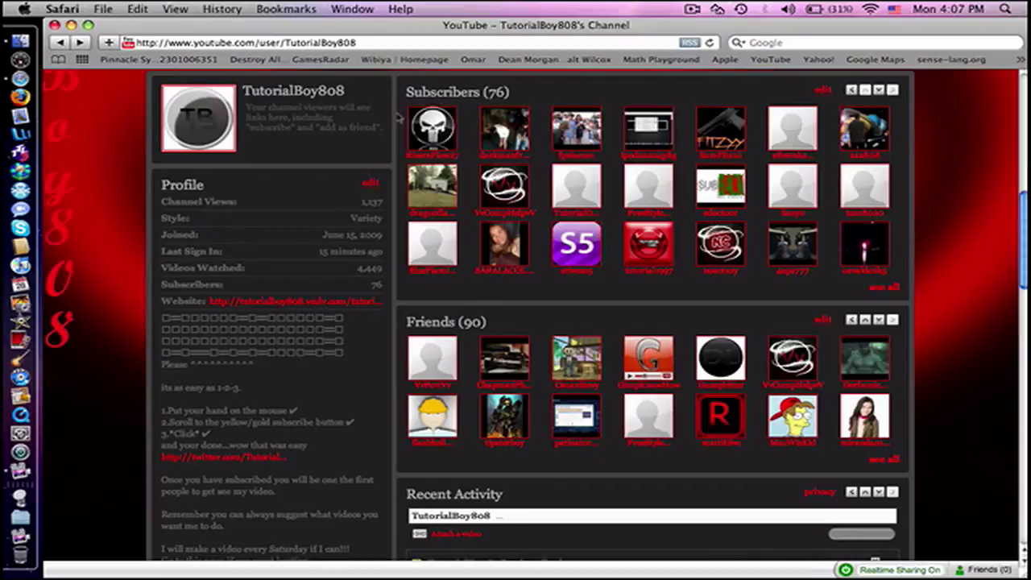
drag(406, 91, 516, 98)
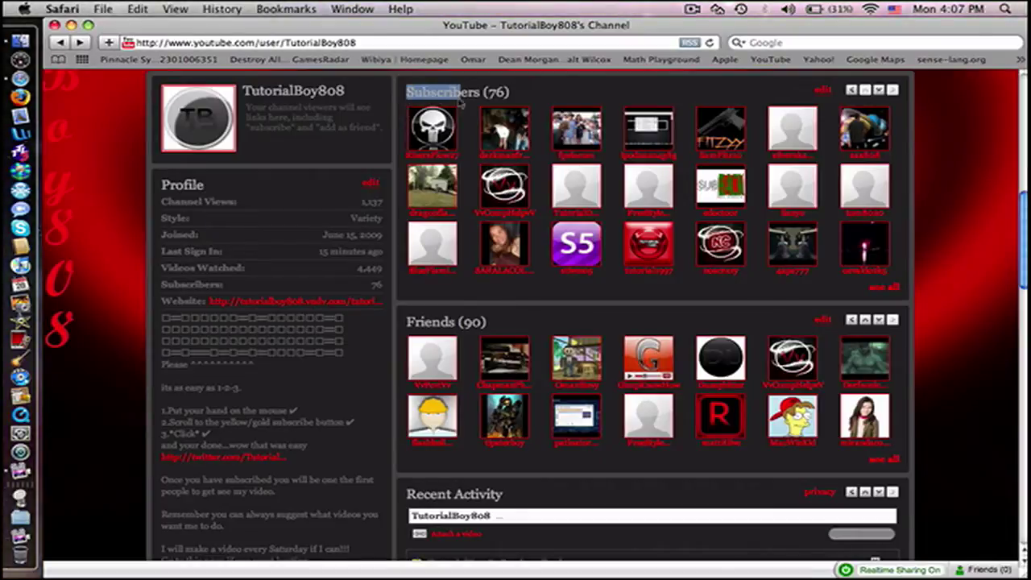
click(515, 98)
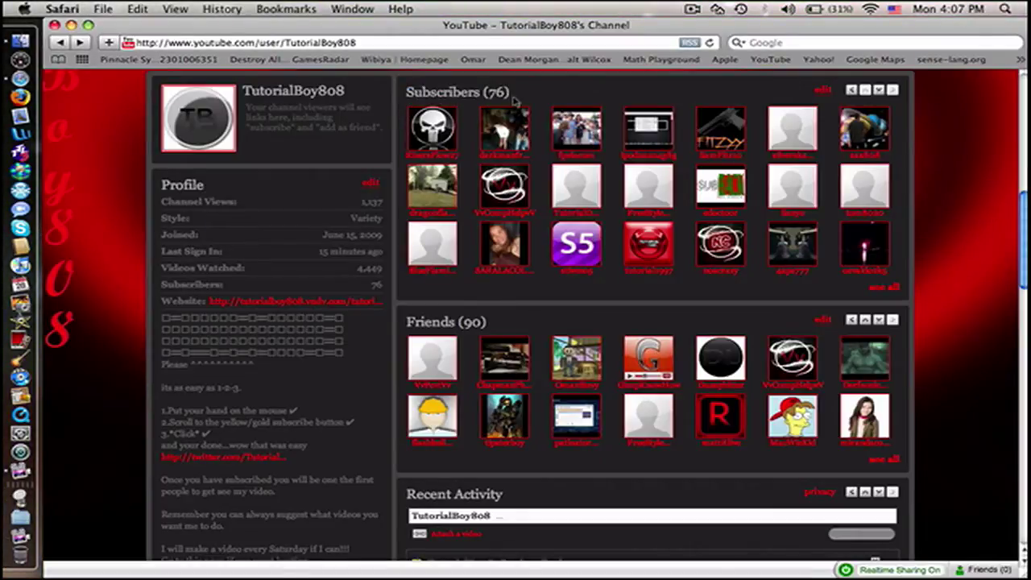
scroll(516, 98, down, 10)
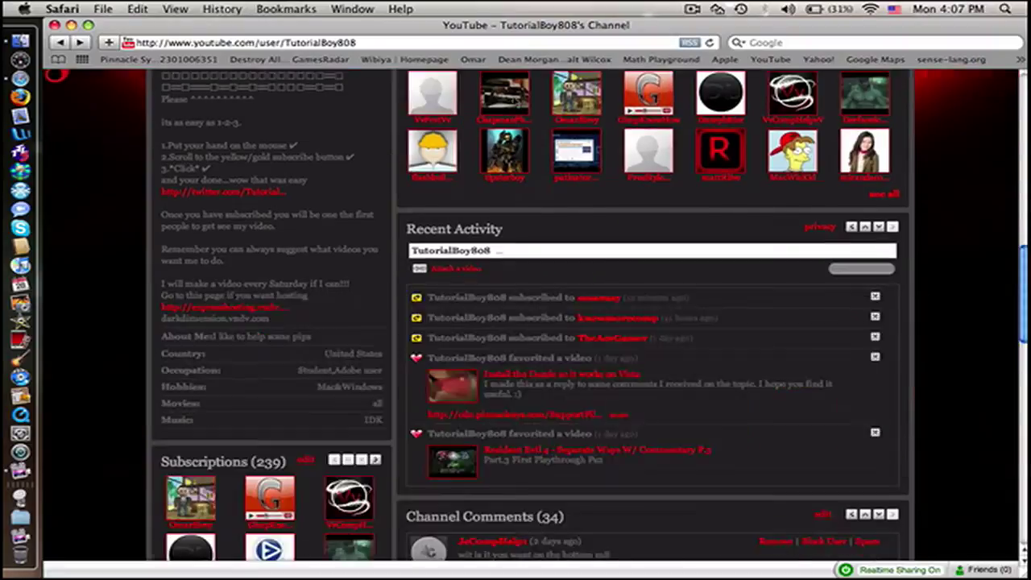
scroll(516, 98, down, 8)
scroll(516, 98, down, 5)
scroll(516, 322, up, 6)
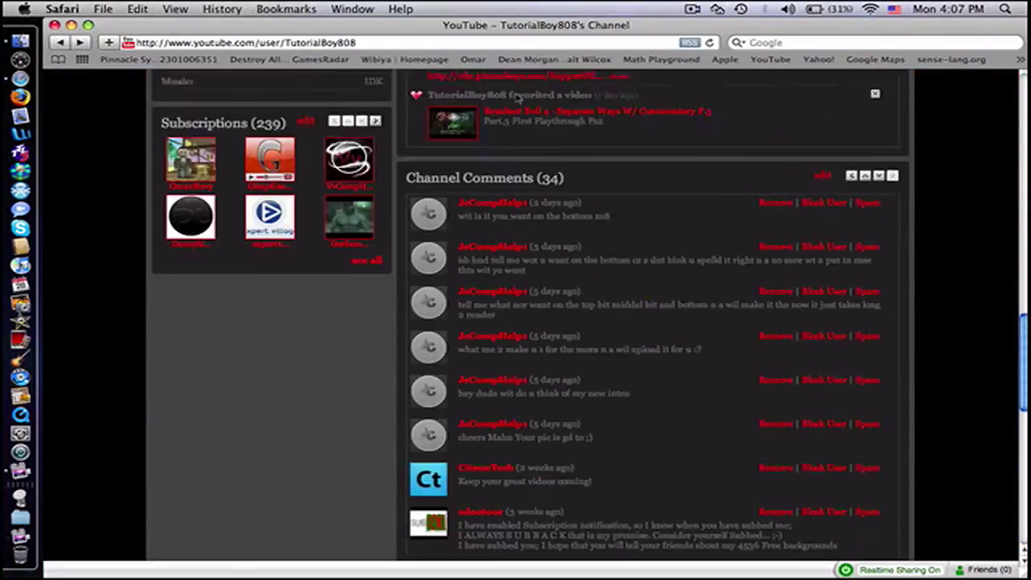
scroll(516, 322, up, 3)
scroll(516, 322, up, 8)
scroll(516, 322, up, 5)
scroll(515, 242, up, 5)
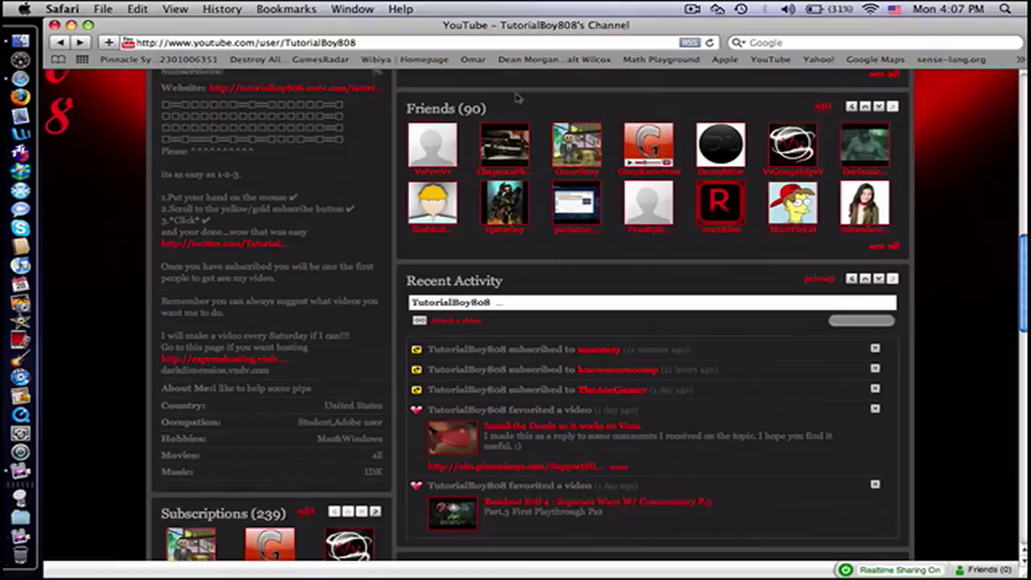
scroll(516, 242, up, 4)
scroll(515, 242, down, 3)
scroll(516, 241, down, 1)
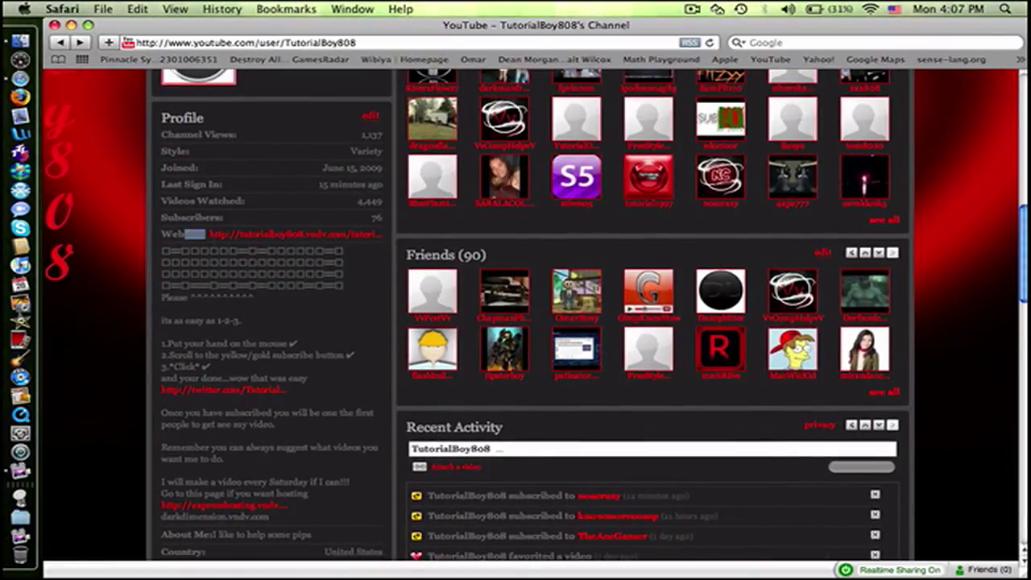
mouse_move(196, 234)
mouse_down()
mouse_move(373, 271)
mouse_move(297, 326)
mouse_up()
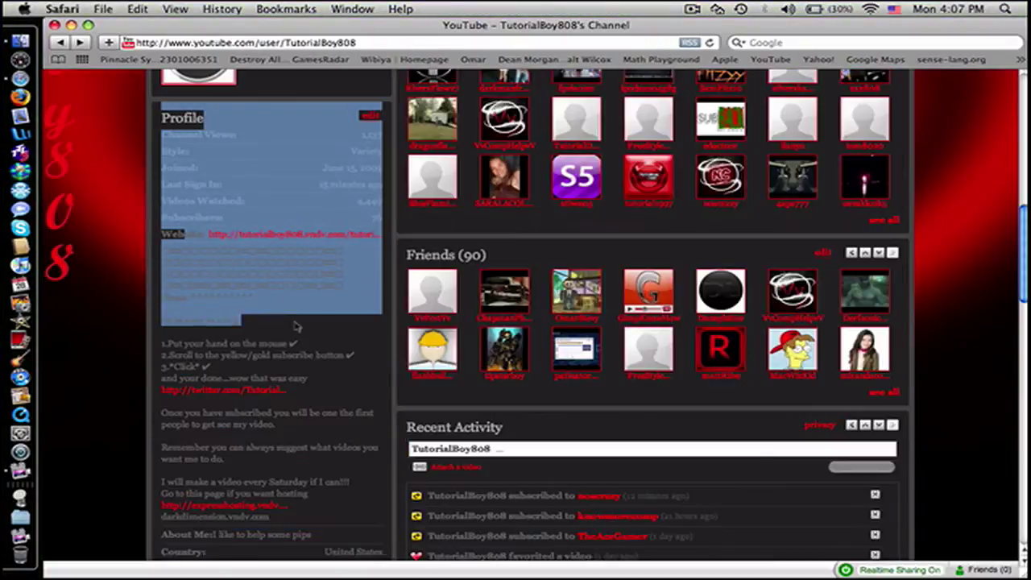
click(296, 327)
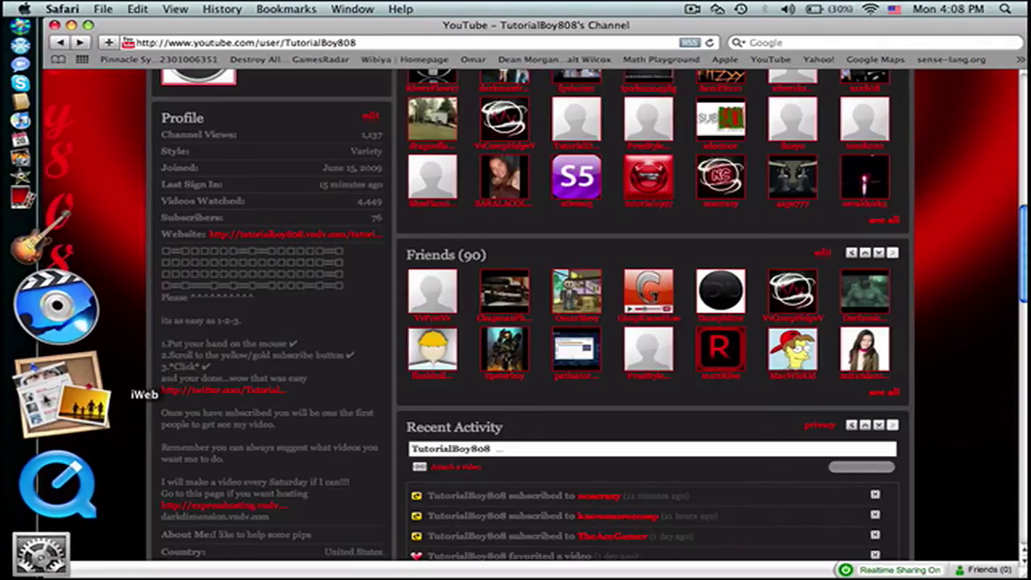
- Launch iWeb from the Dock and decline the MobileMe publishing offer with No Thanks
click(45, 394)
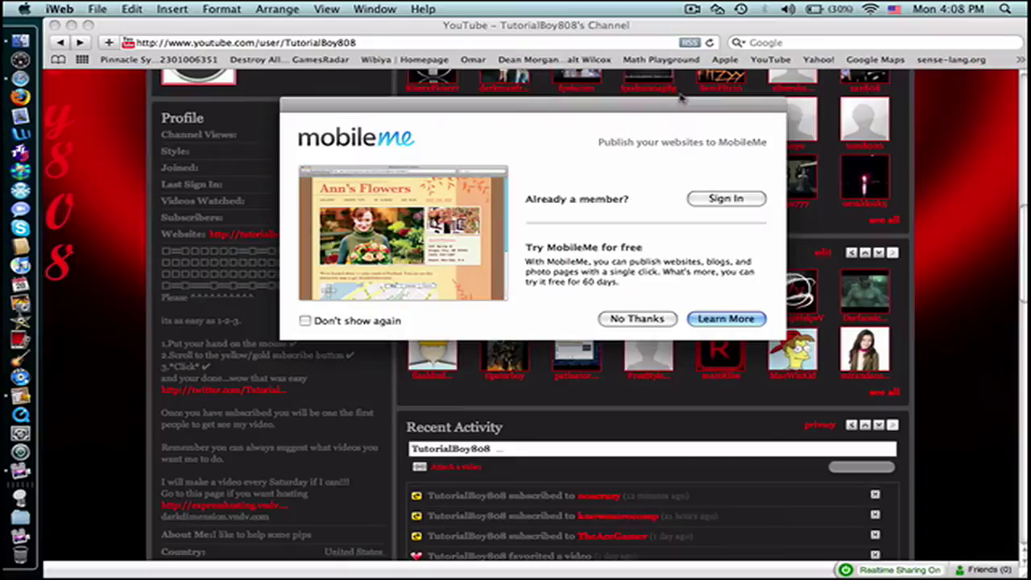
click(637, 318)
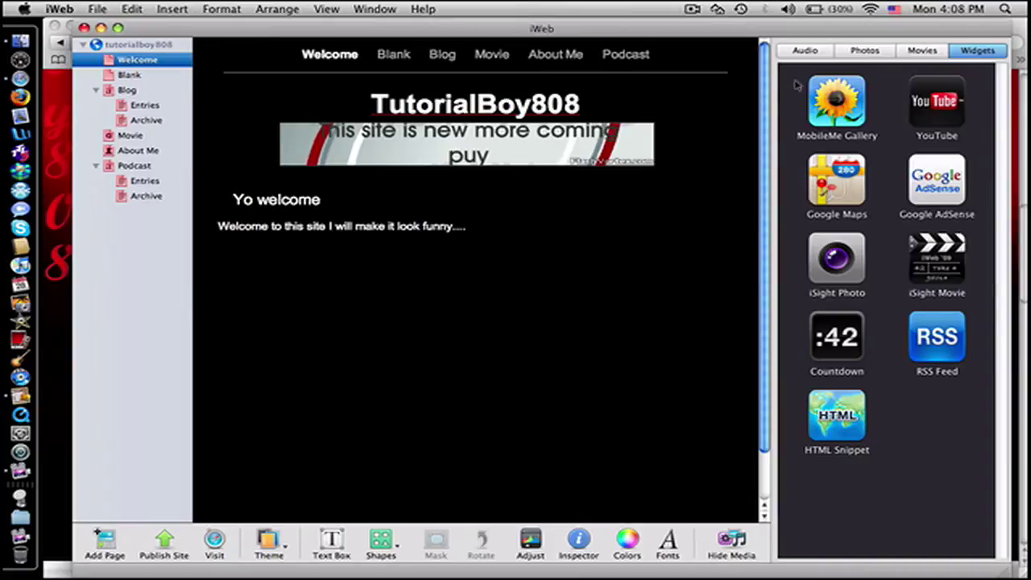
scroll(543, 173, down, 2)
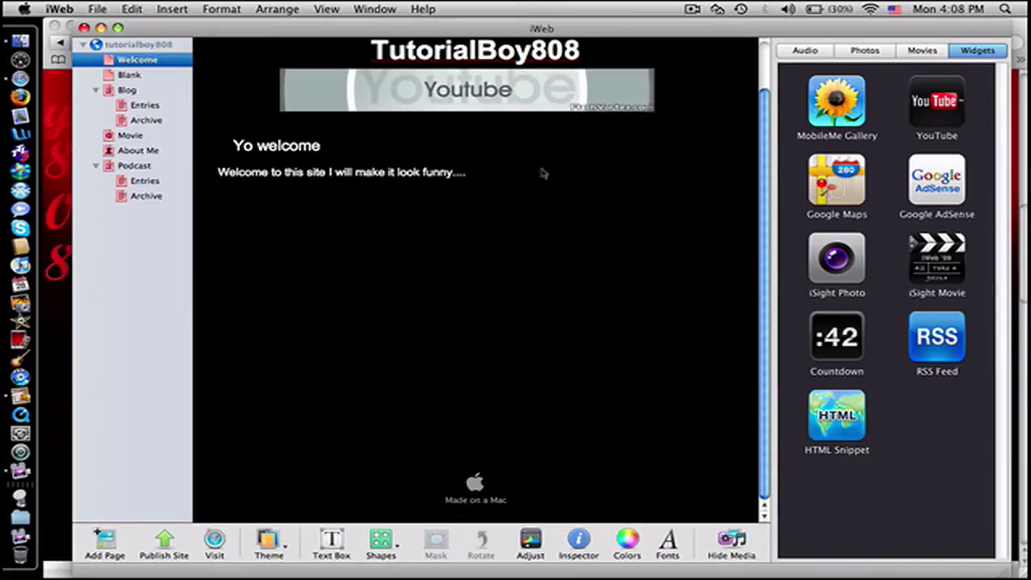
scroll(542, 173, up, 2)
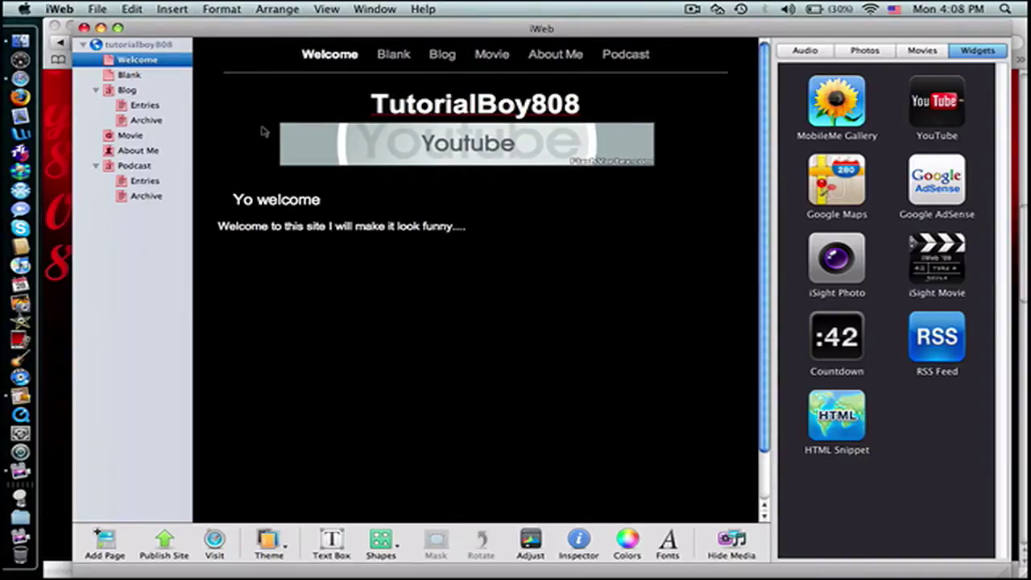
- Hide iWeb with Cmd+H to bring the YouTube channel page back to front
key(super+h)
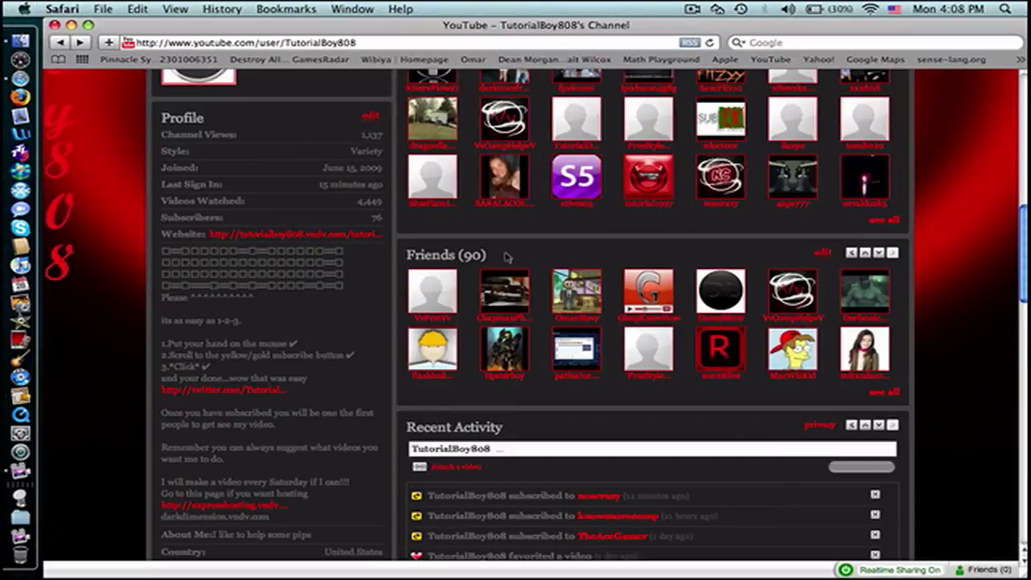
scroll(506, 257, up, 8)
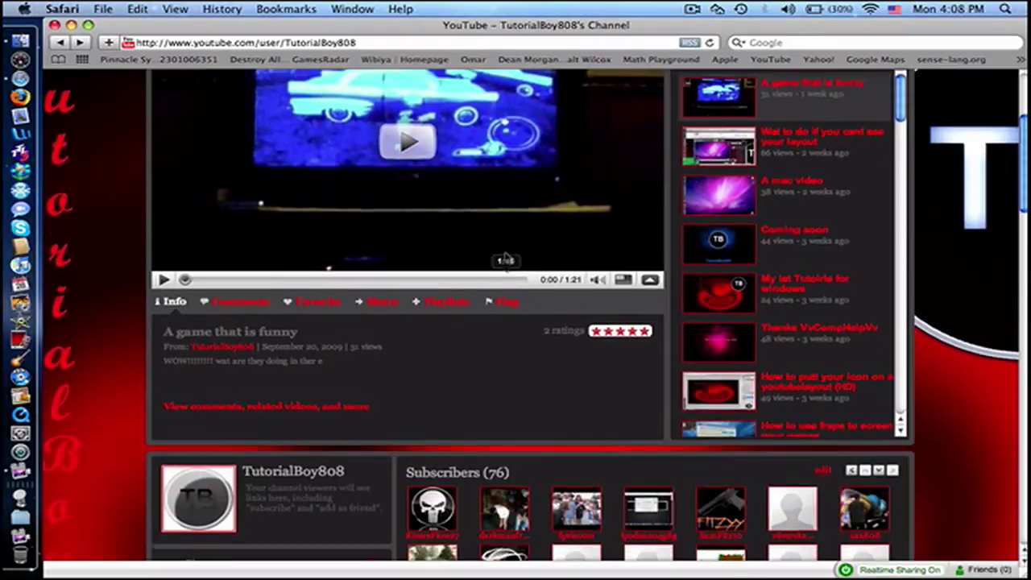
scroll(506, 257, up, 2)
scroll(506, 256, down, 8)
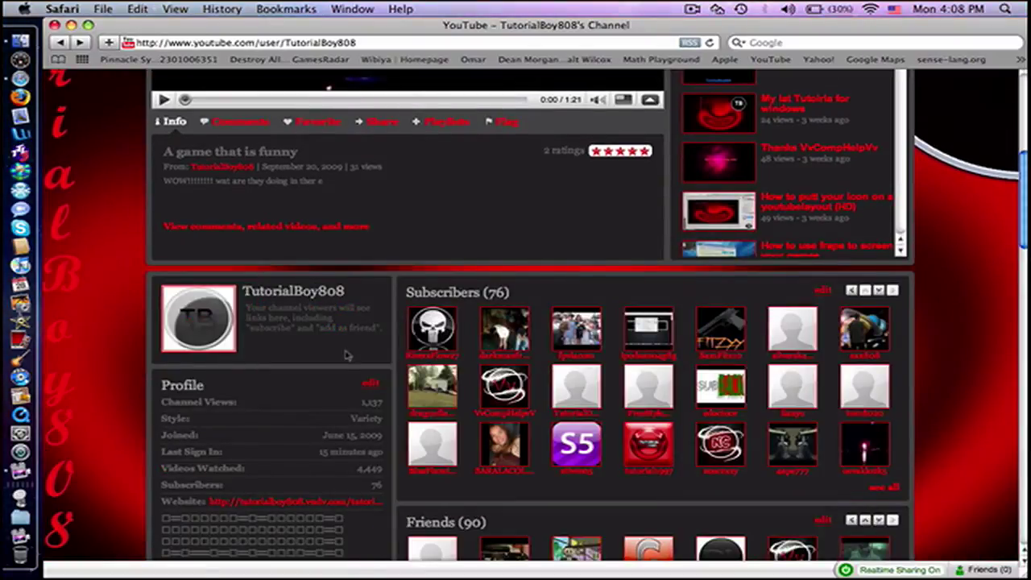
scroll(354, 403, down, 4)
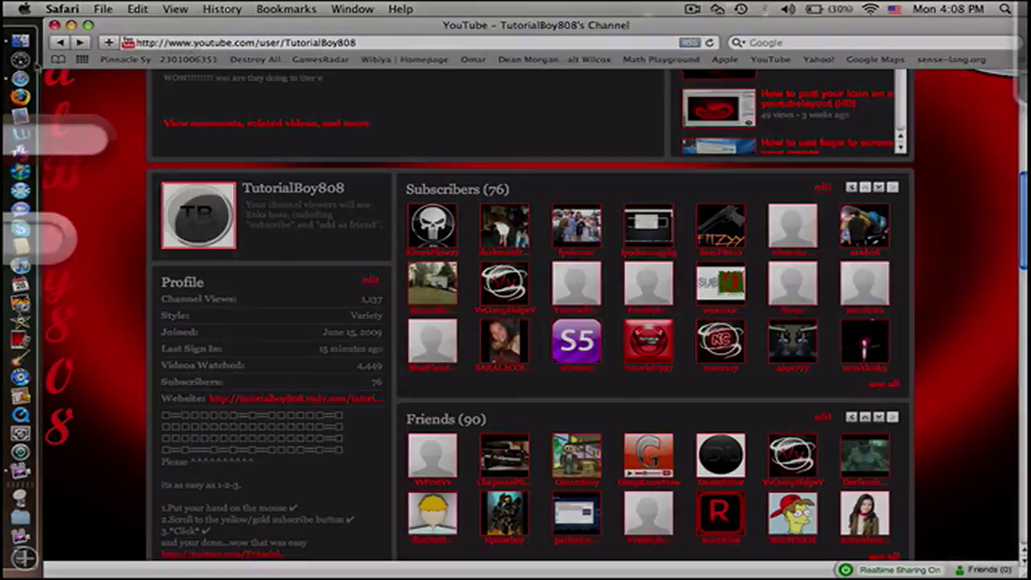
key(F12)
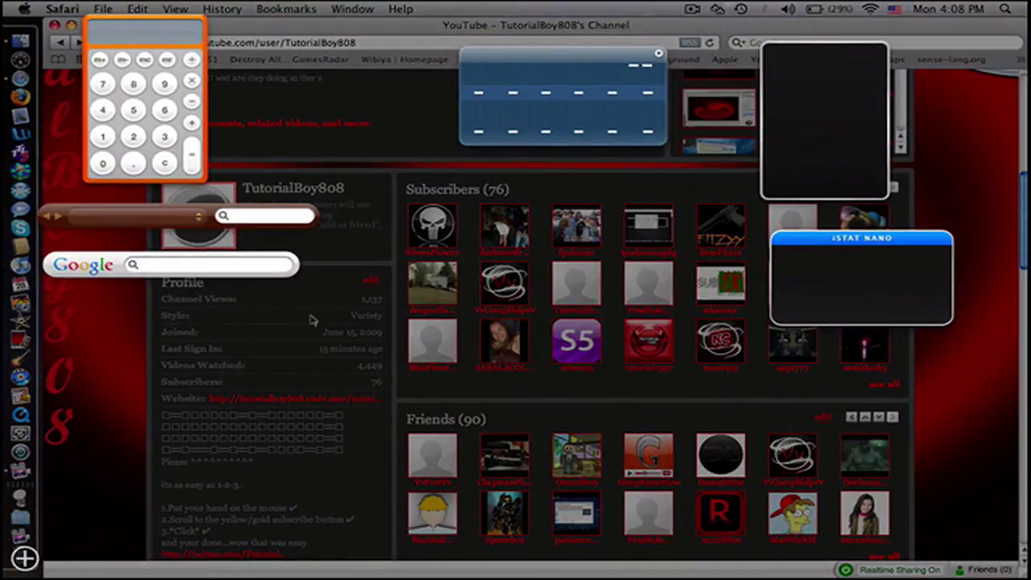
click(312, 320)
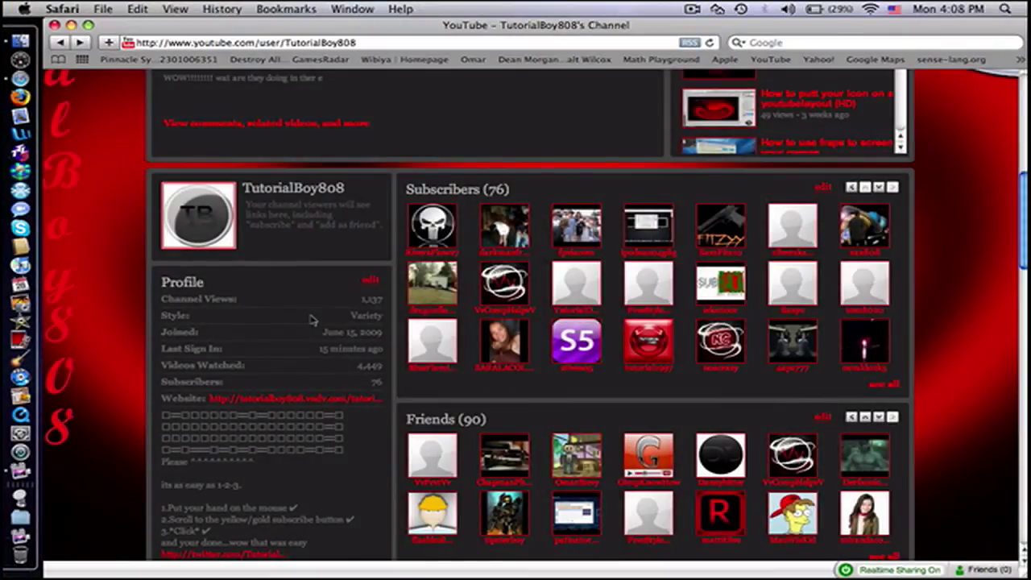
scroll(344, 403, down, 2)
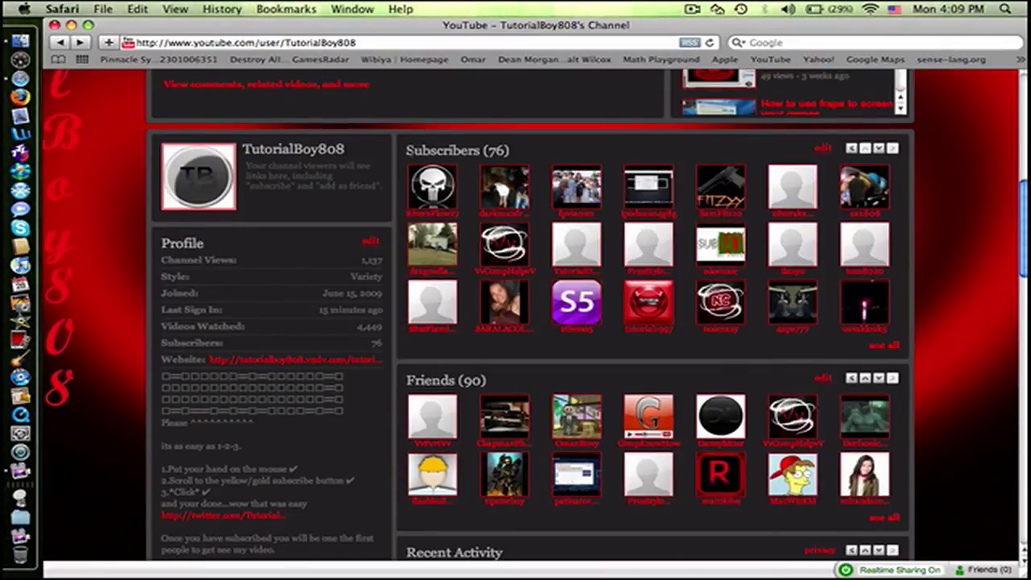
drag(409, 150, 524, 152)
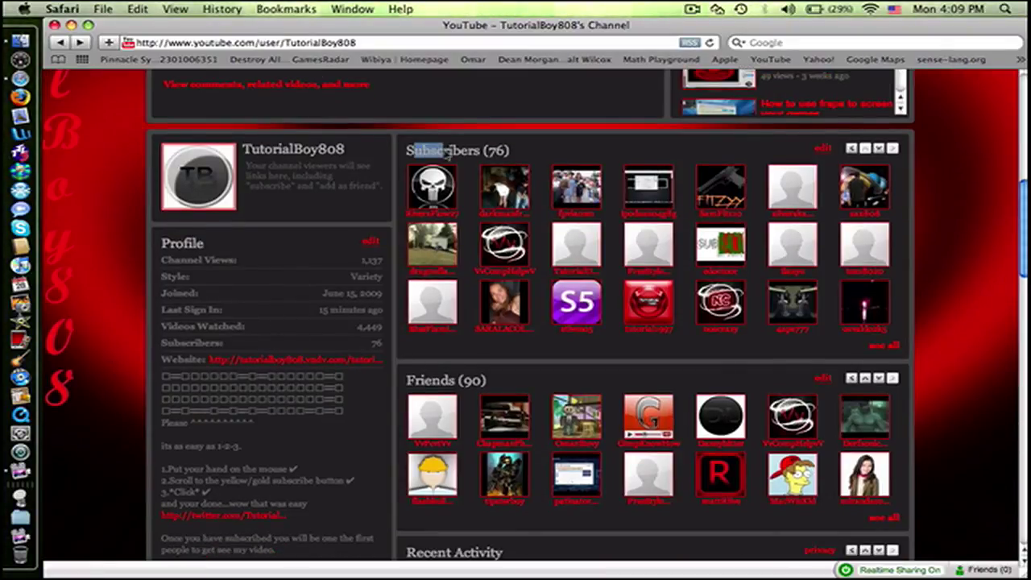
click(527, 152)
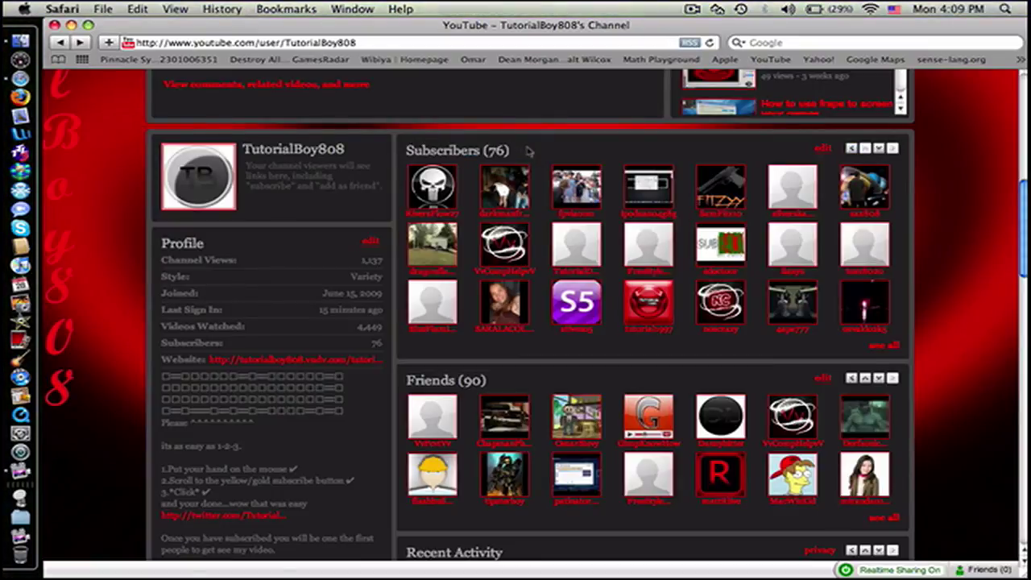